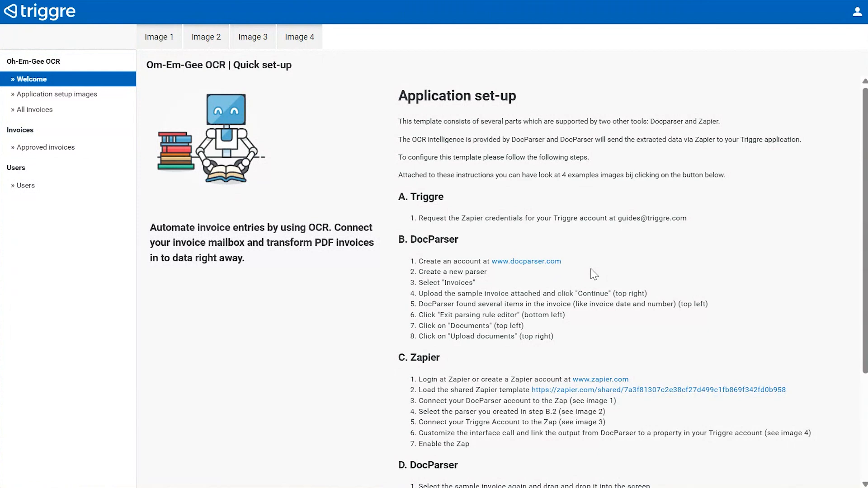
Step: From the overview of all invoices, start adding a new invoice and open its file selection
click(41, 110)
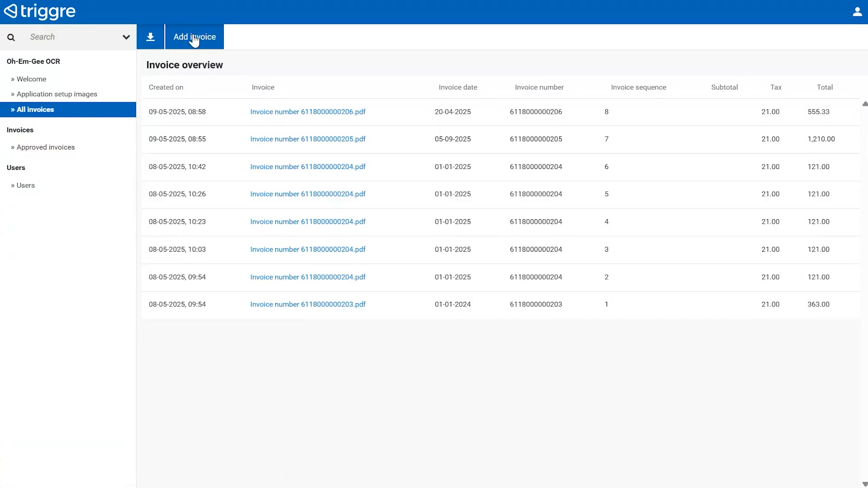
click(194, 39)
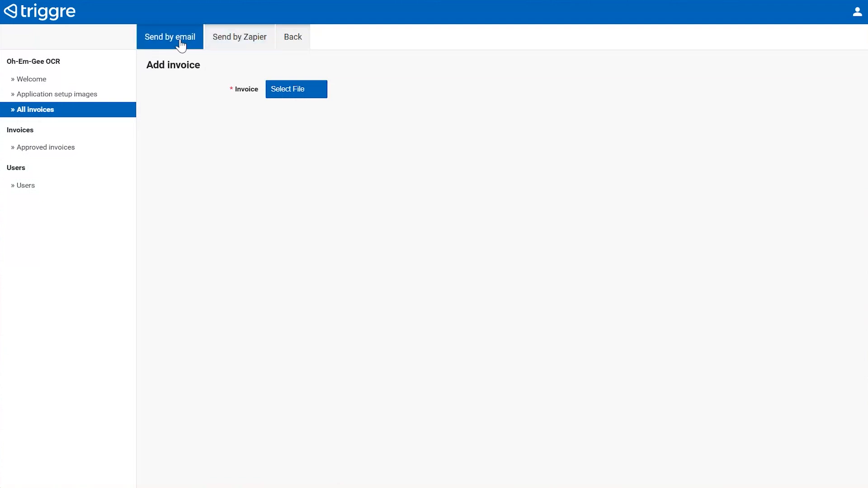
click(298, 83)
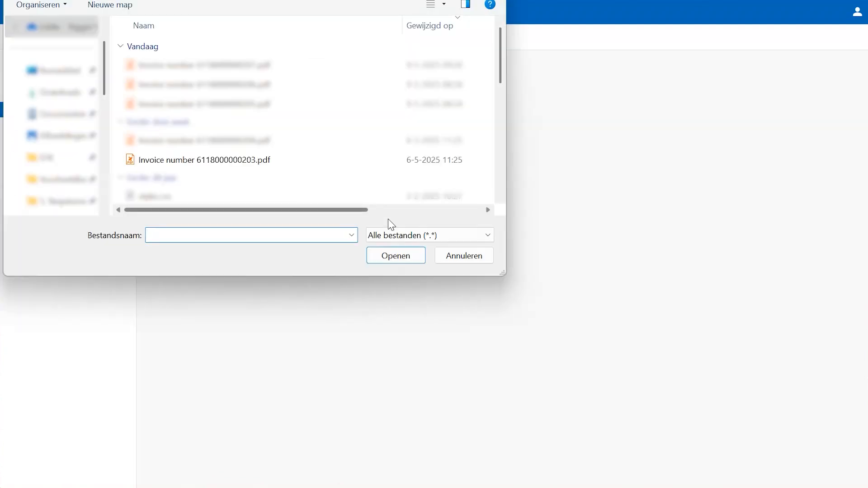
Step: Rename the invoice PDF ending in 203 so its name ends in 203a, and attach it to the new invoice
click(250, 159)
click(407, 257)
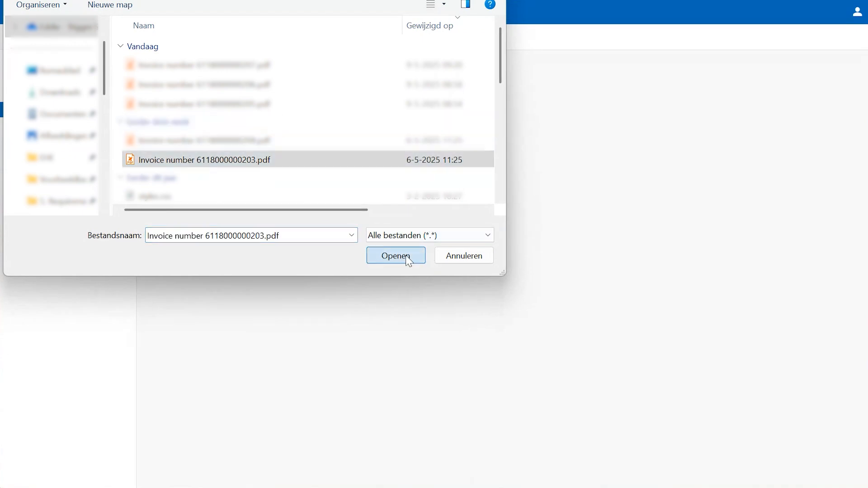
click(191, 162)
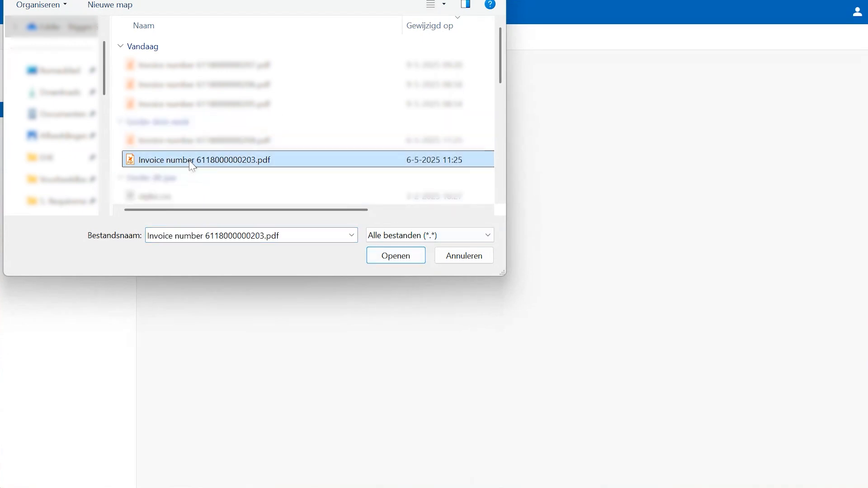
click(255, 161)
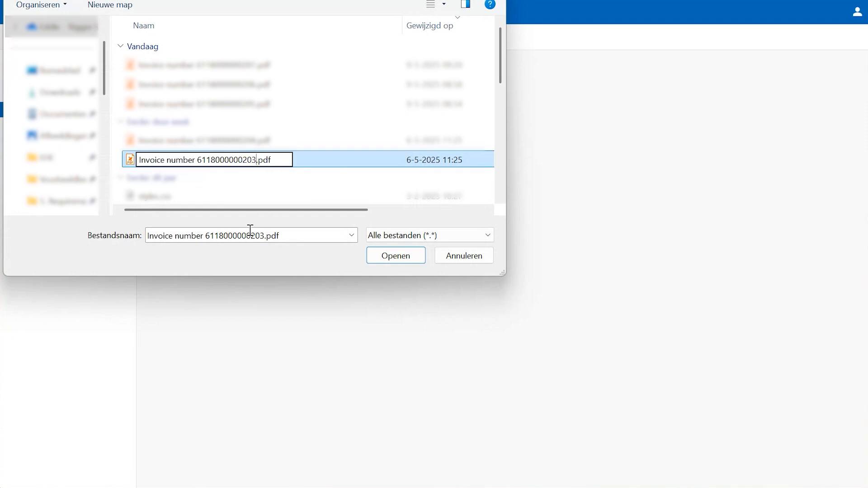
text(a)
key(Return)
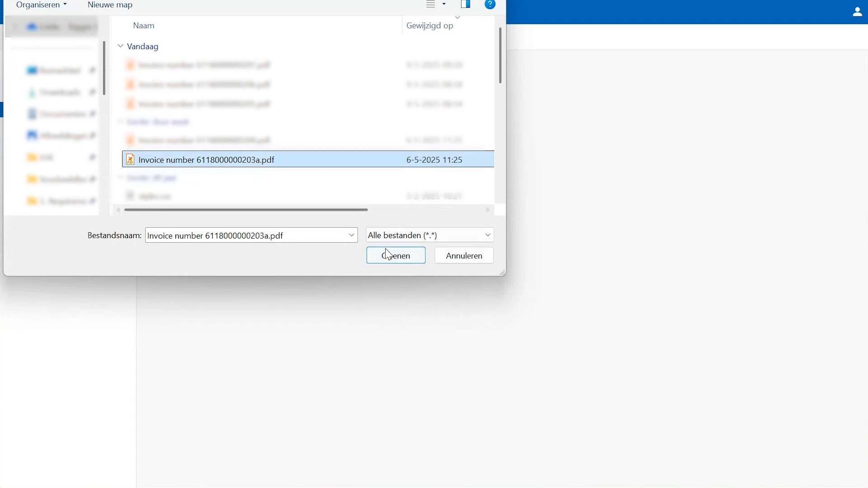
click(388, 255)
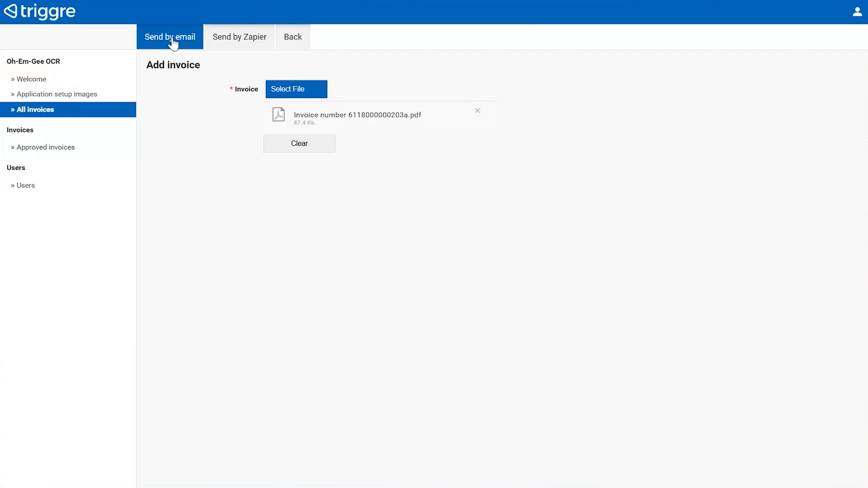
Step: Send the attached invoice by email and refresh the overview of all invoices
click(173, 43)
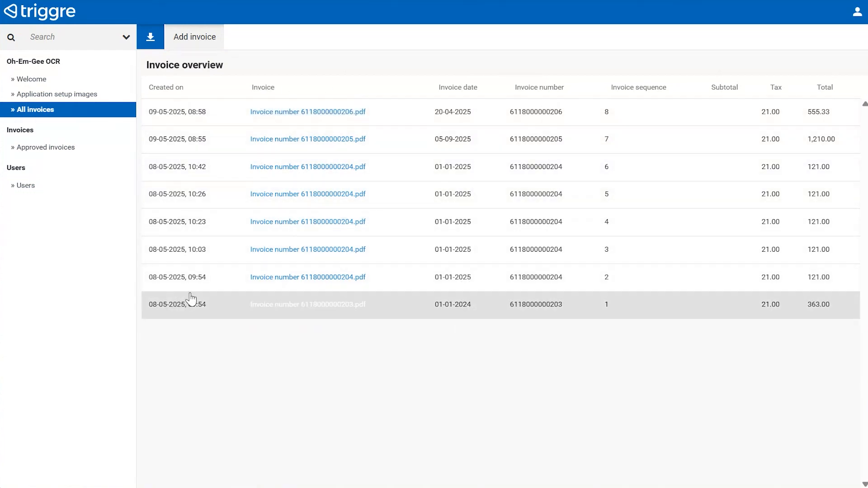
click(102, 113)
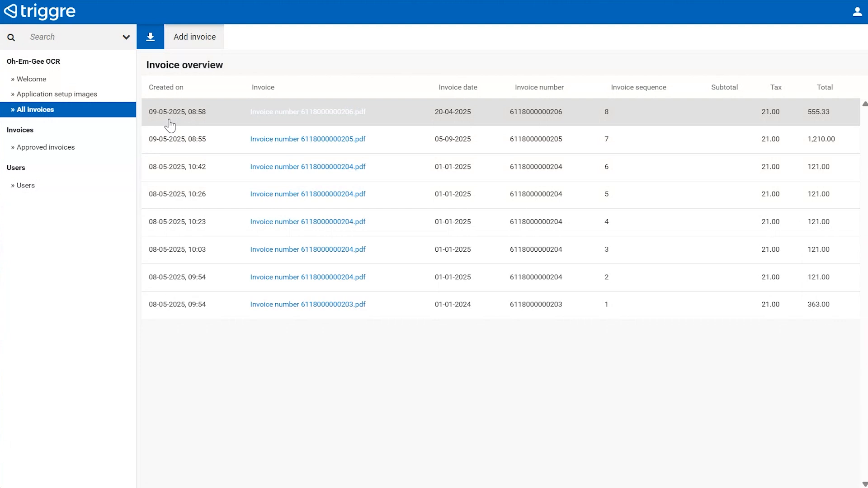
click(76, 111)
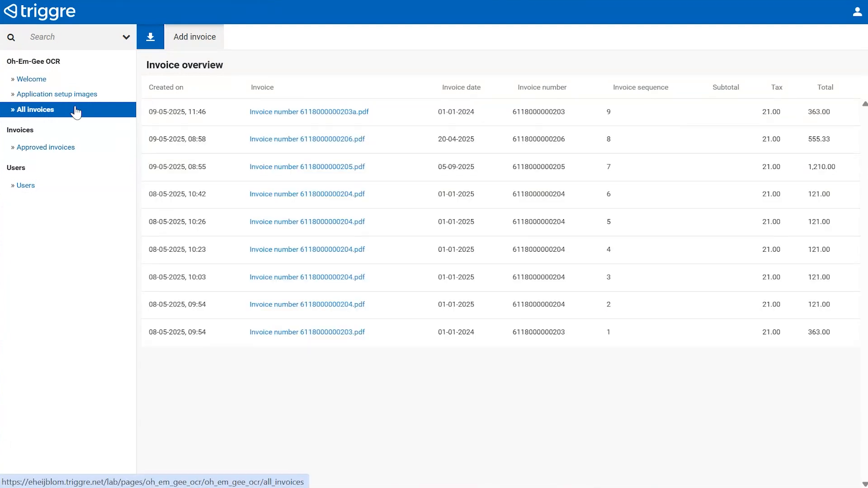
Step: Examine the newest invoice's creation time, invoice date, invoice number and total in the overview
click(182, 116)
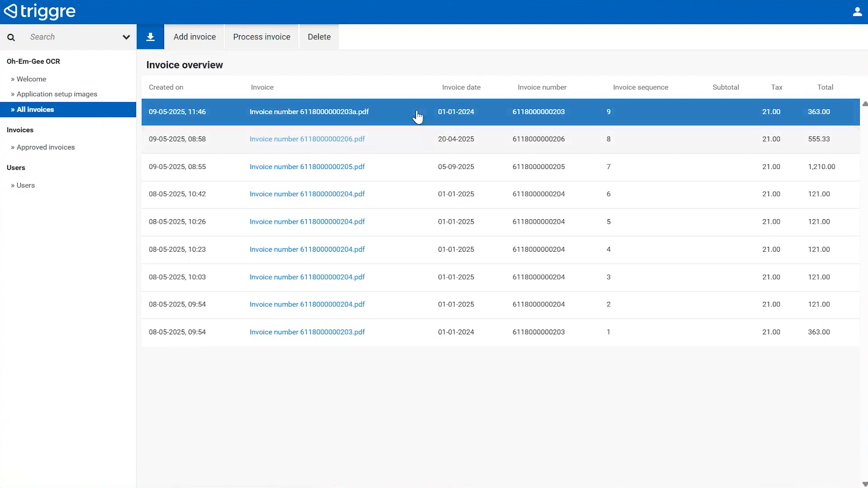
click(221, 120)
click(221, 121)
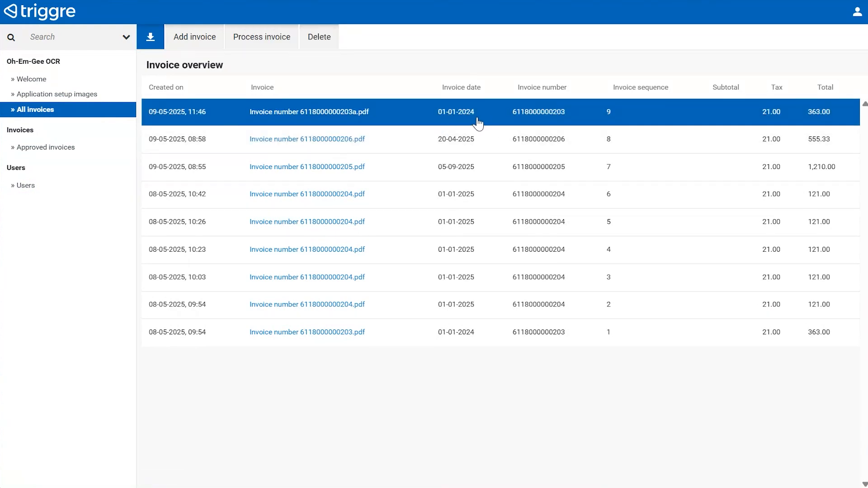
drag(480, 116, 420, 113)
click(541, 110)
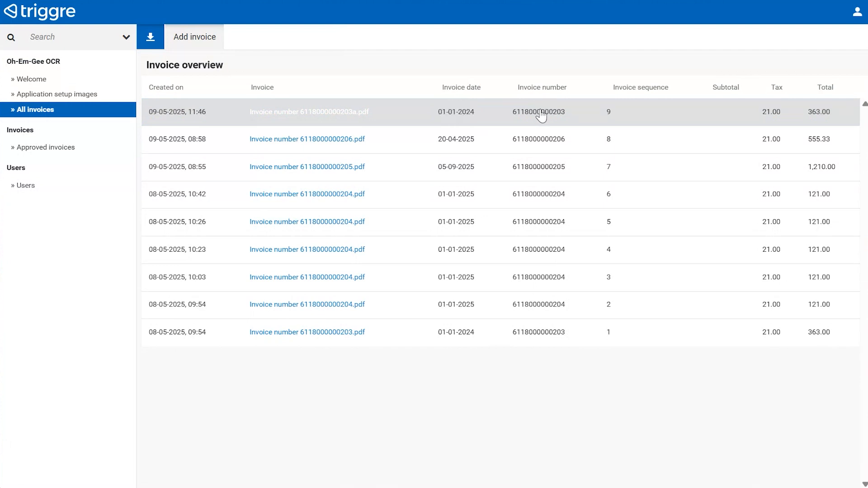
double_click(541, 113)
drag(762, 113, 831, 120)
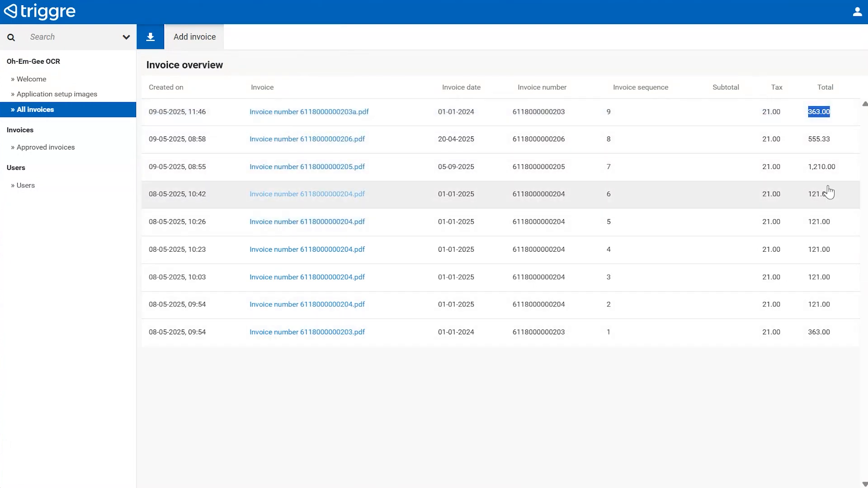
Step: Add another invoice, renaming the PDF ending in 203a so its name ends in 203b, and attach it
click(203, 47)
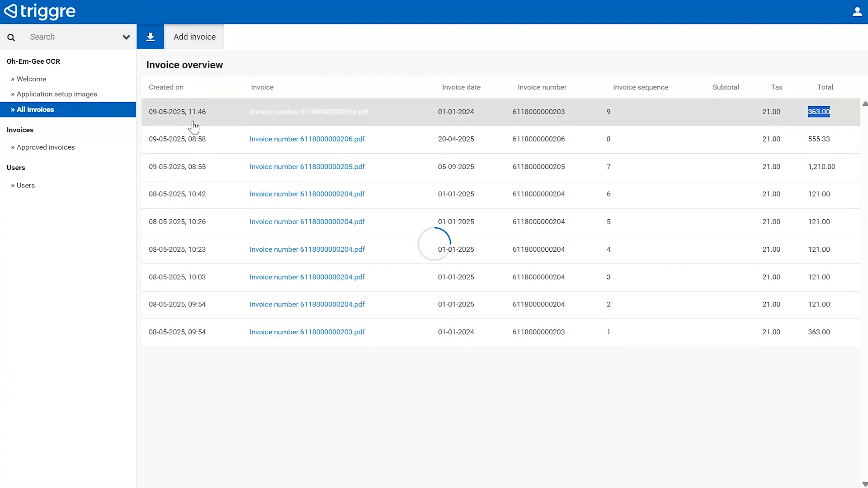
click(267, 84)
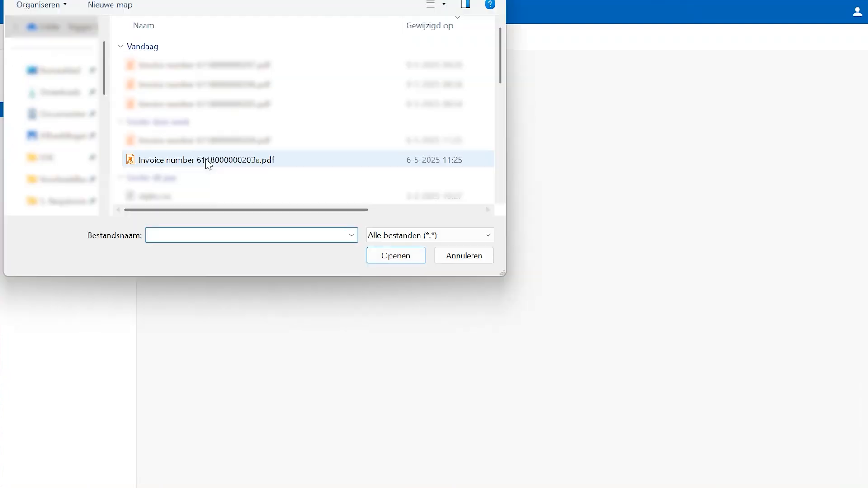
click(208, 161)
click(262, 161)
key(Right)
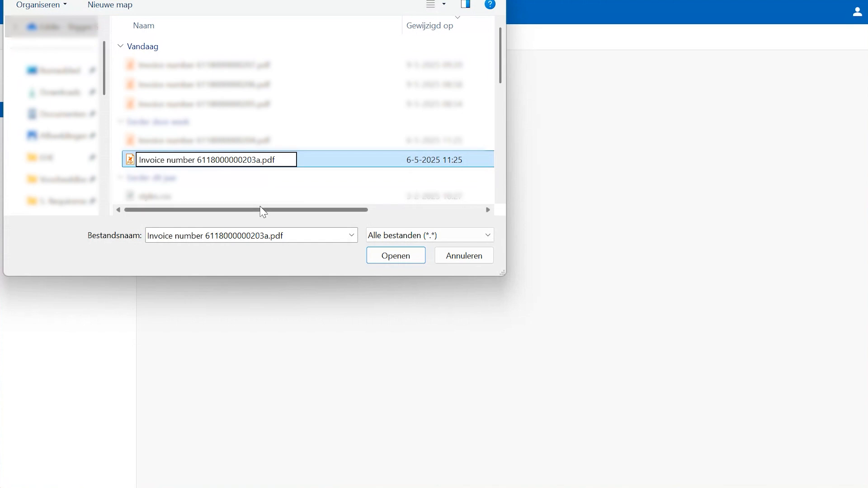
key(BackSpace)
text(b)
key(Return)
click(370, 248)
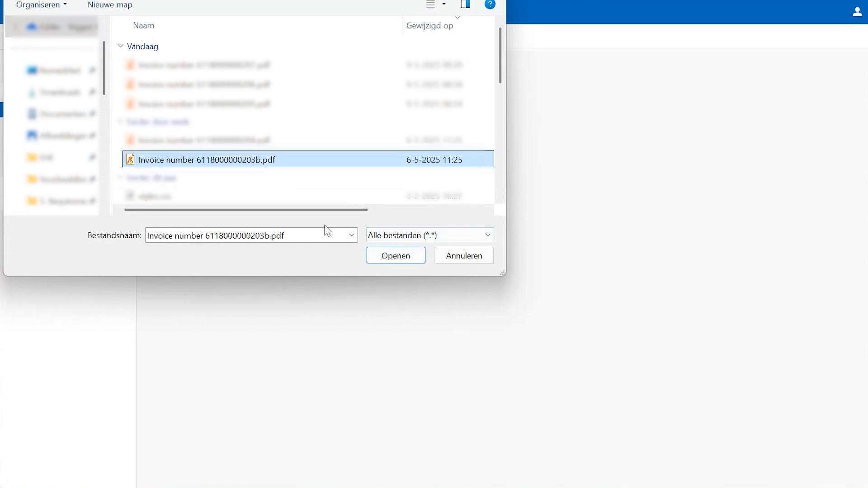
Step: Send the attached invoice by Zapier and check the new row's creation time in the overview
click(238, 39)
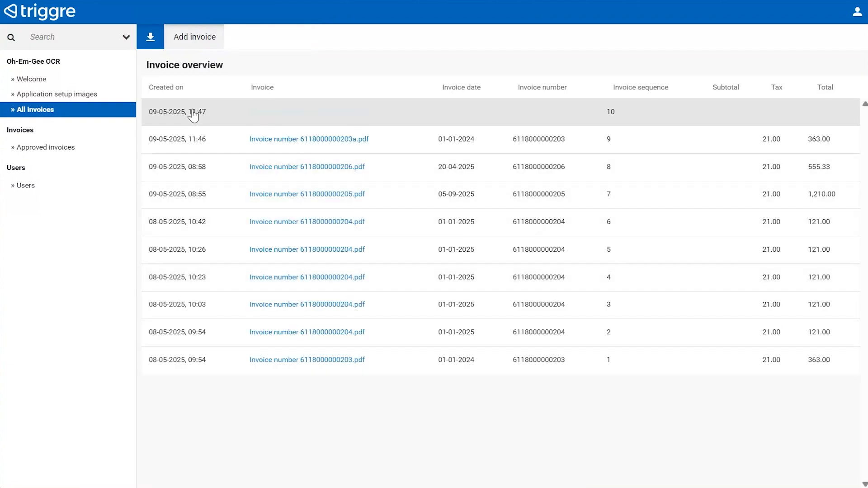
drag(153, 114, 228, 125)
click(221, 120)
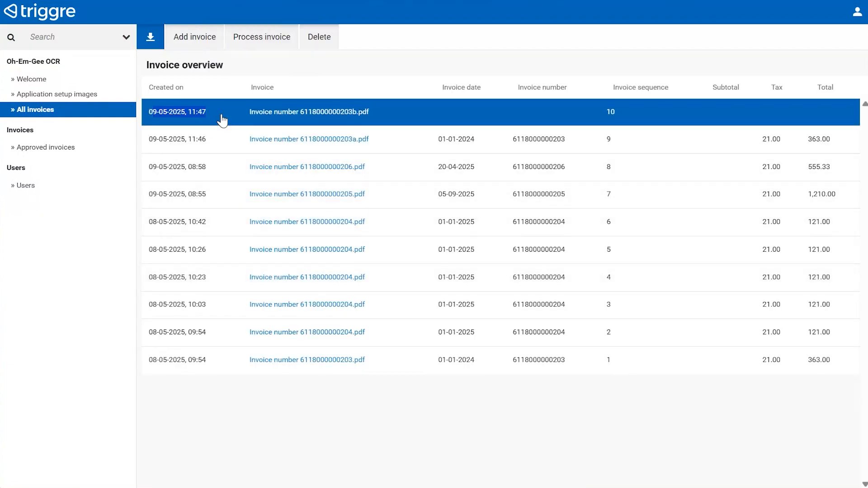
click(220, 118)
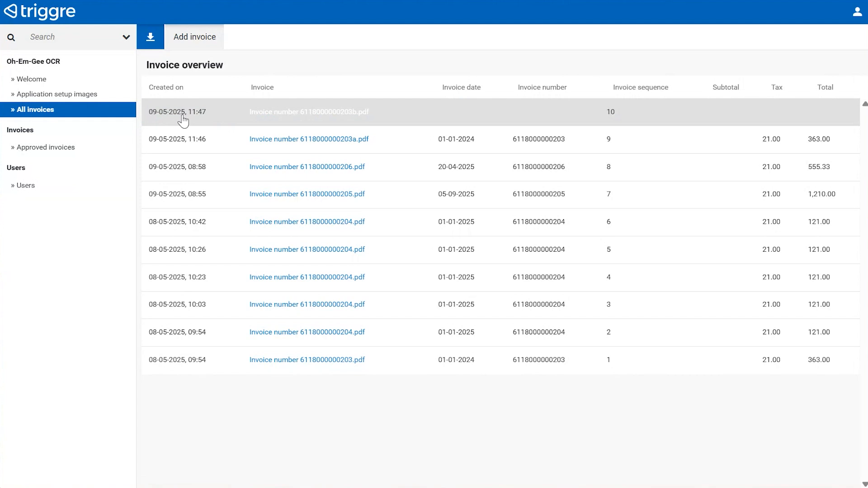
click(238, 119)
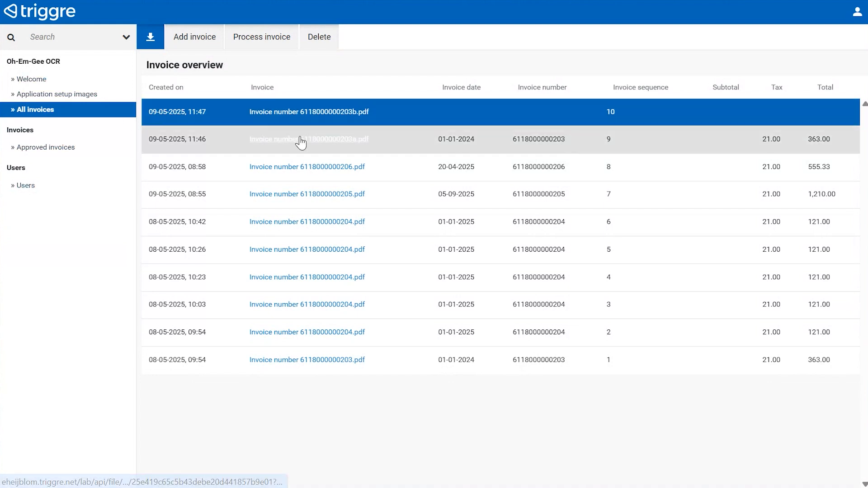
Step: Refresh the overview of all invoices and examine the newest invoice's extracted date, sequence and total
click(62, 116)
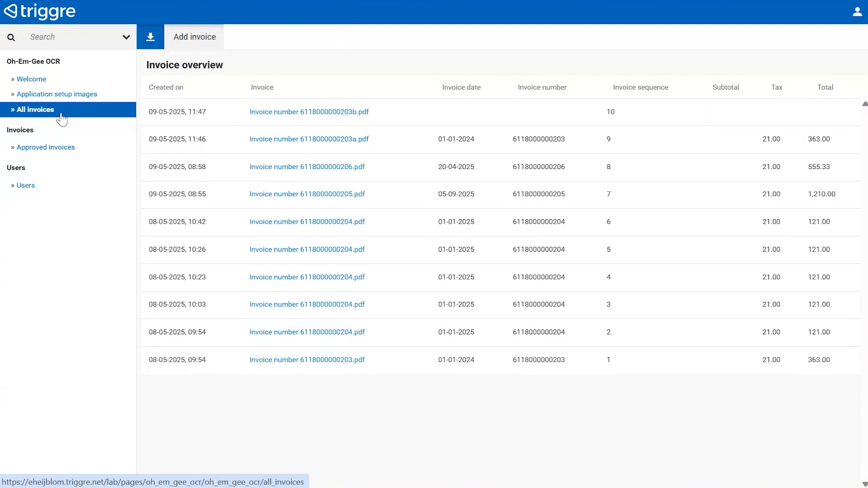
click(62, 117)
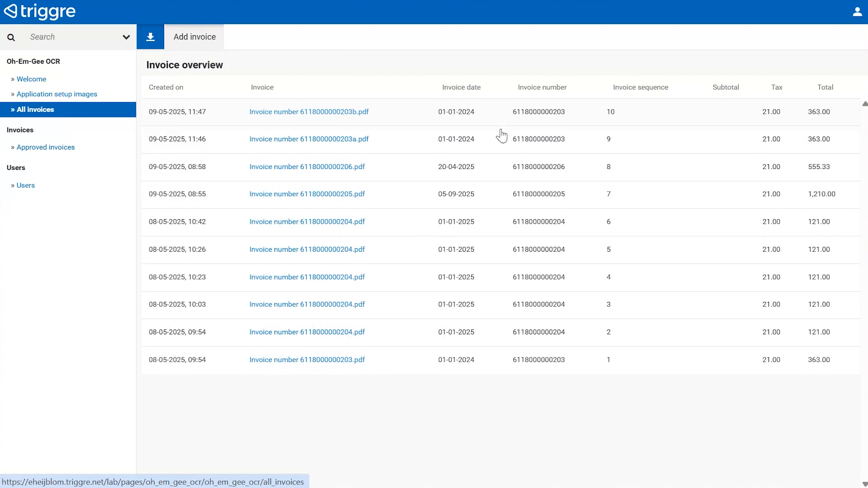
click(504, 120)
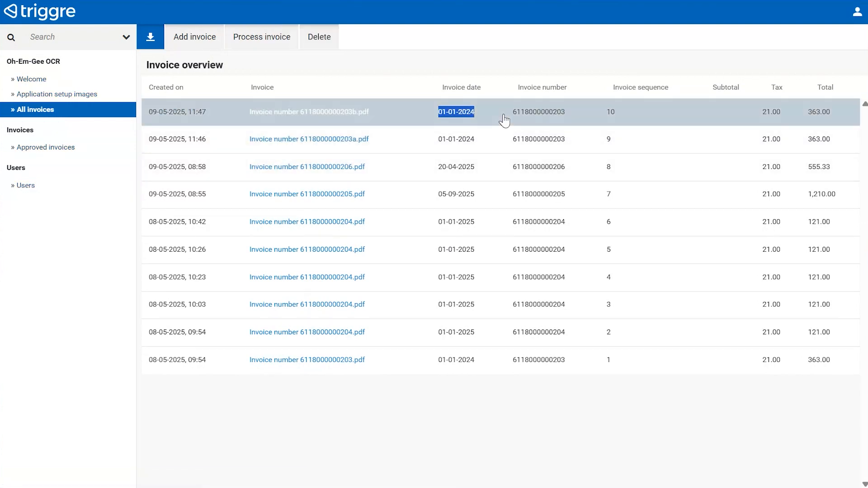
drag(606, 119, 701, 117)
drag(842, 114, 805, 117)
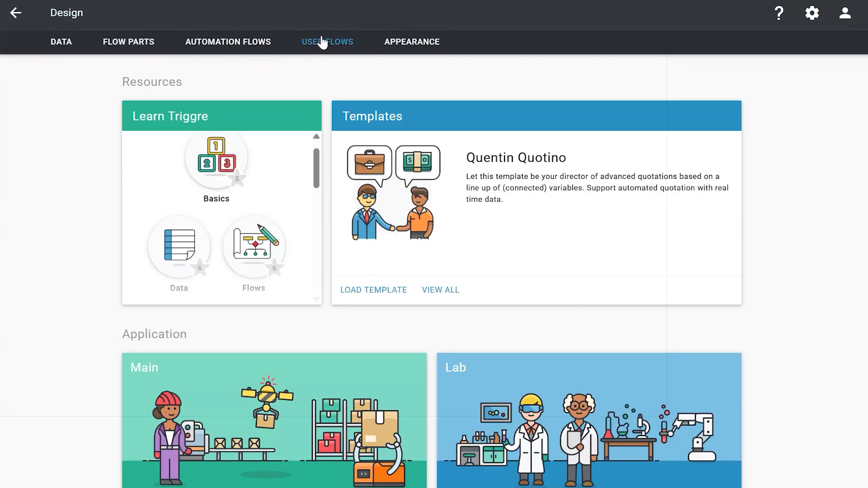
Step: In the Triggre designer, open the All invoices user flow and examine its flow diagram
click(367, 40)
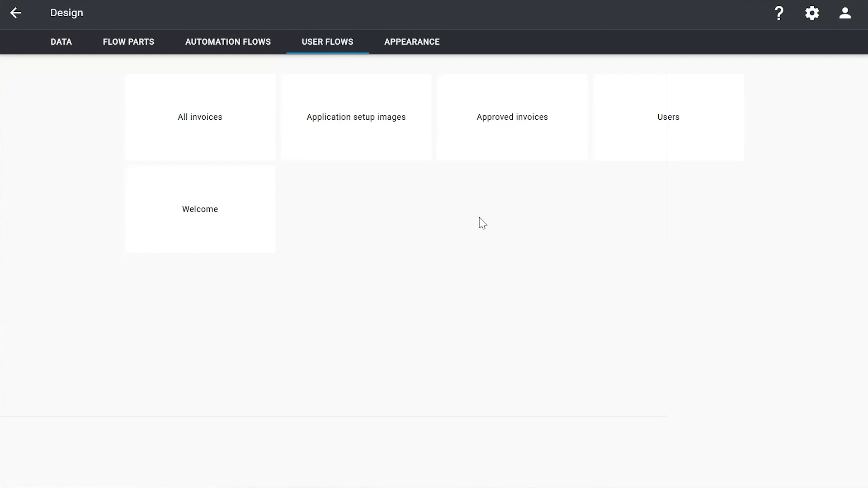
click(229, 153)
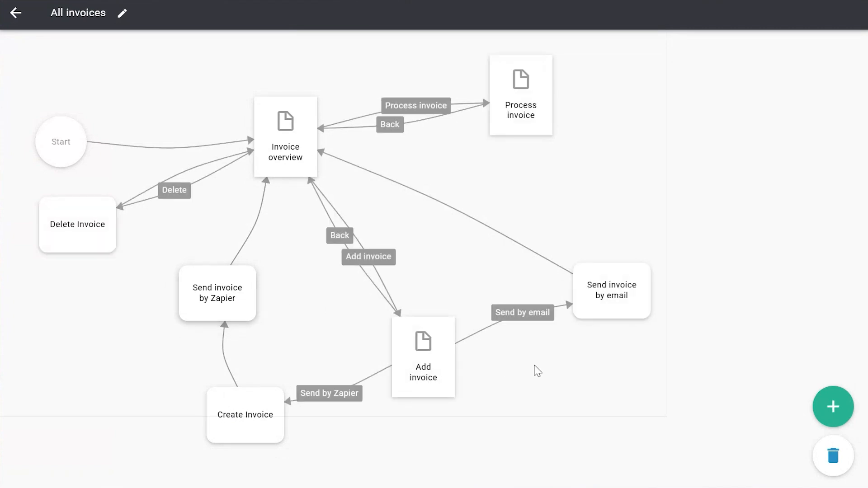
drag(519, 428, 529, 408)
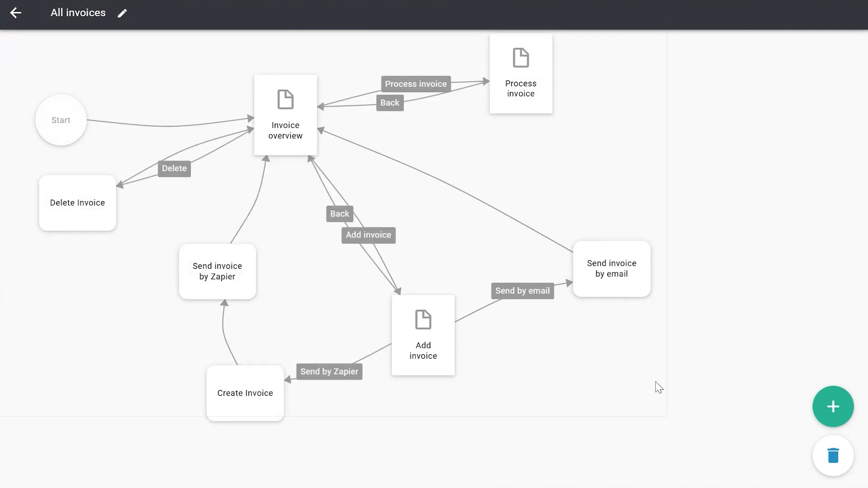
Step: Leave the All invoices user flow and open the Send invoice by email flow part
click(15, 14)
click(91, 40)
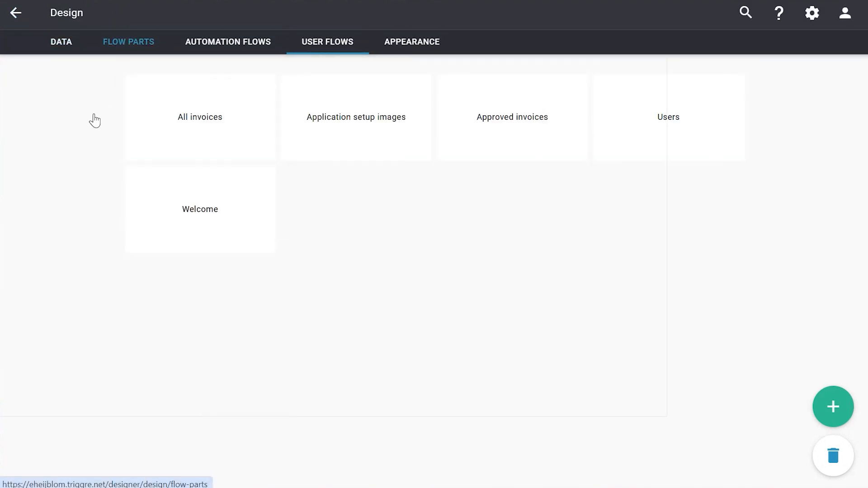
scroll(554, 401, down, 2)
click(633, 281)
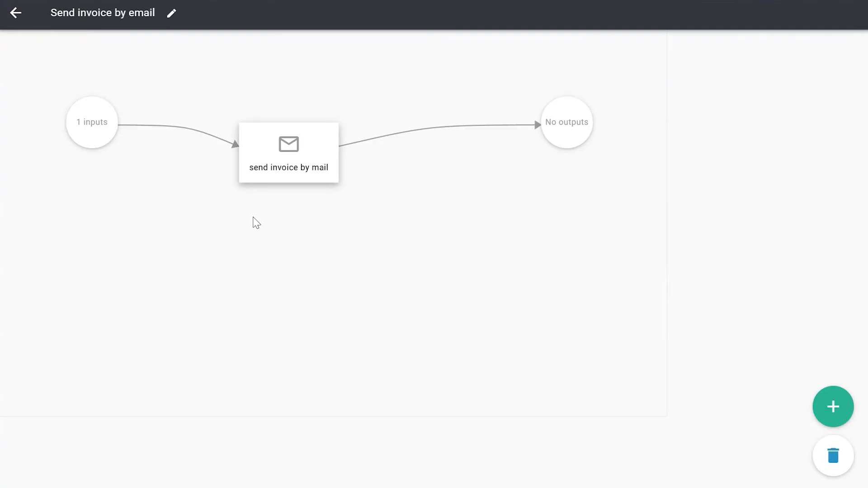
Step: Show the flow part's inputs and open its "send invoice by mail" step for editing
click(101, 128)
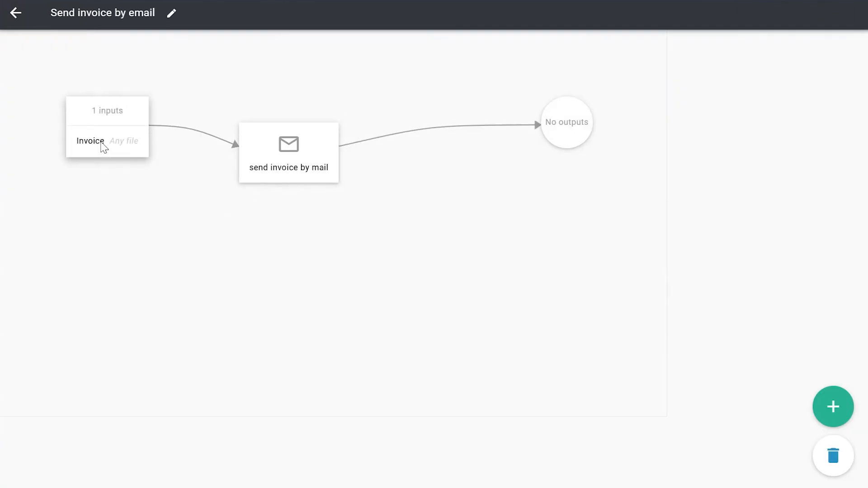
drag(256, 169, 277, 175)
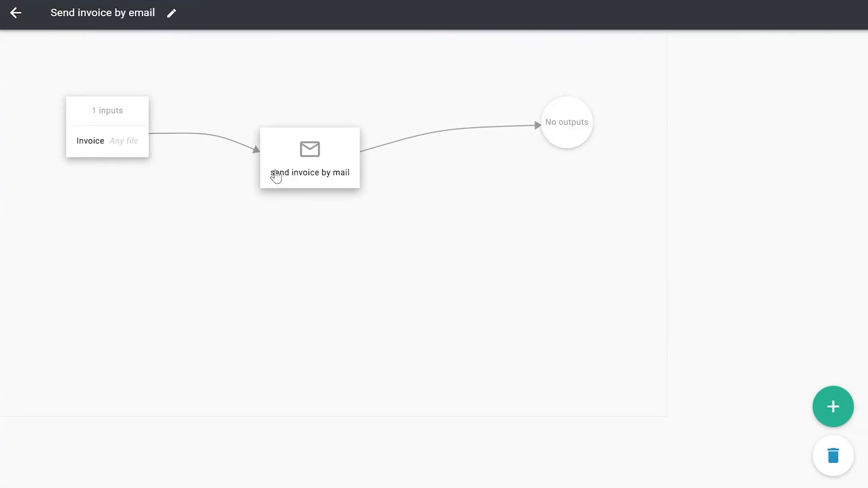
click(288, 181)
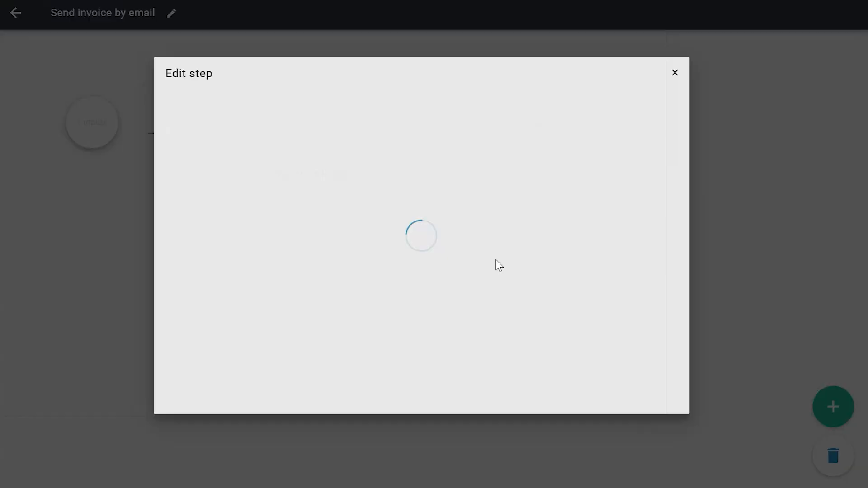
Step: Go through the e-mail step's subject and recipient settings and examine the specific address the invoice is sent to
click(721, 439)
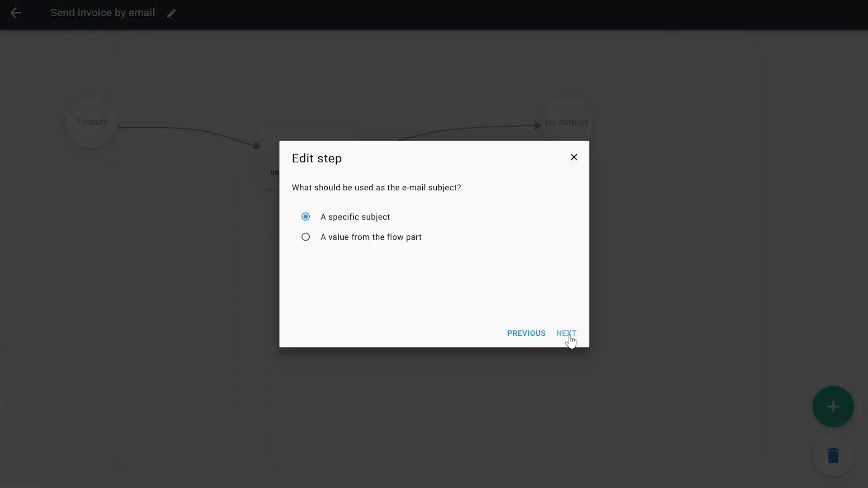
click(569, 337)
click(571, 337)
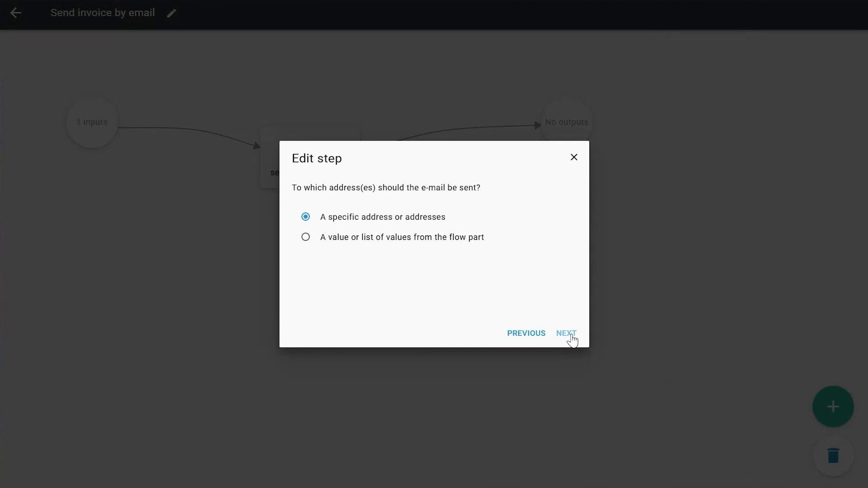
click(568, 335)
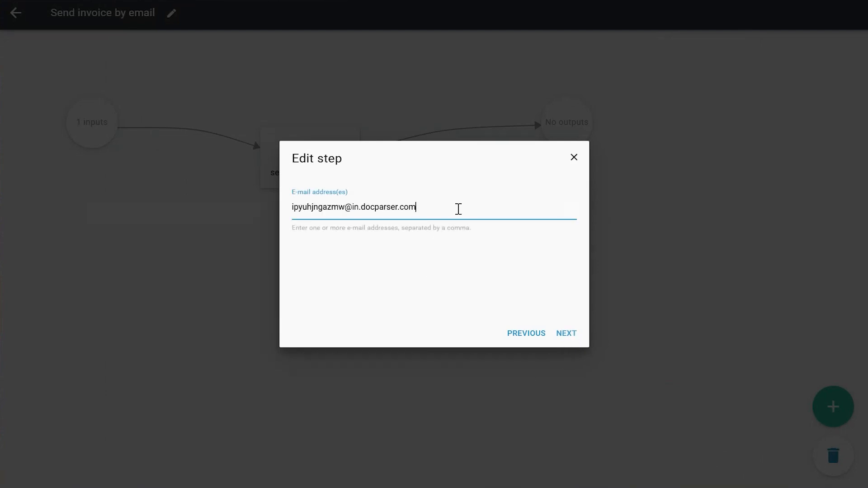
key(ctrl+a)
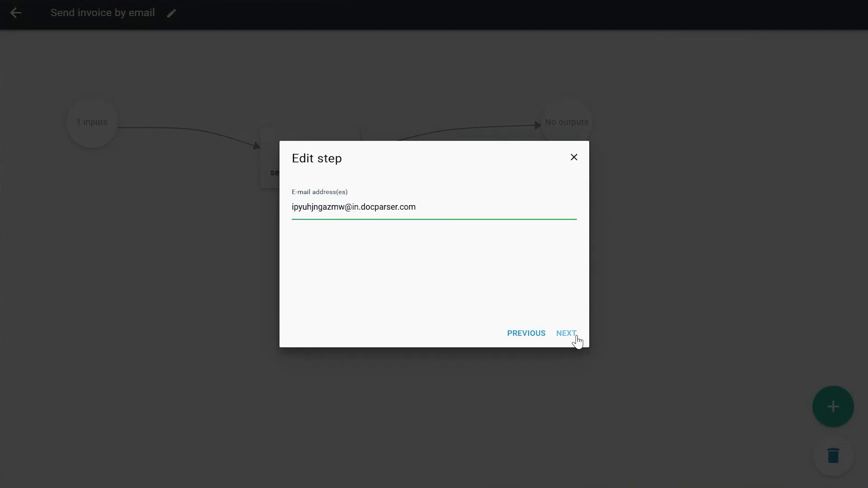
Step: Review the e-mail step's sender and attachment settings, keeping the Invoice input as the attached file, and finish the wizard
click(573, 338)
click(574, 343)
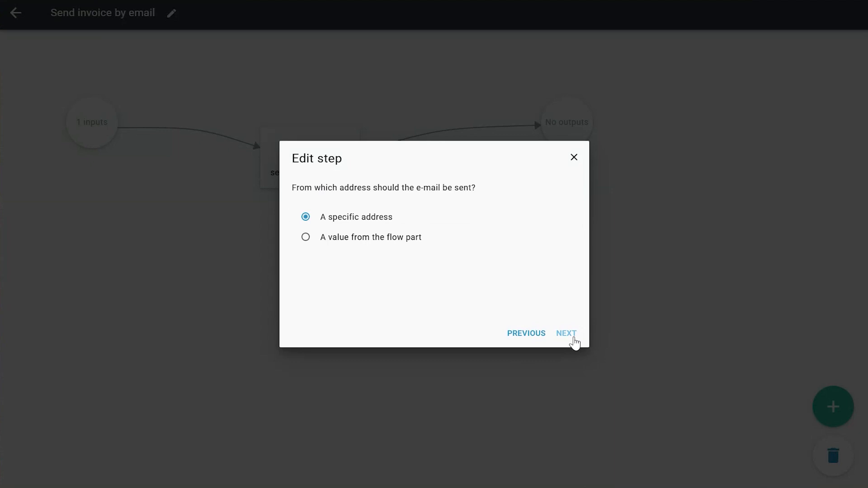
click(574, 343)
click(573, 342)
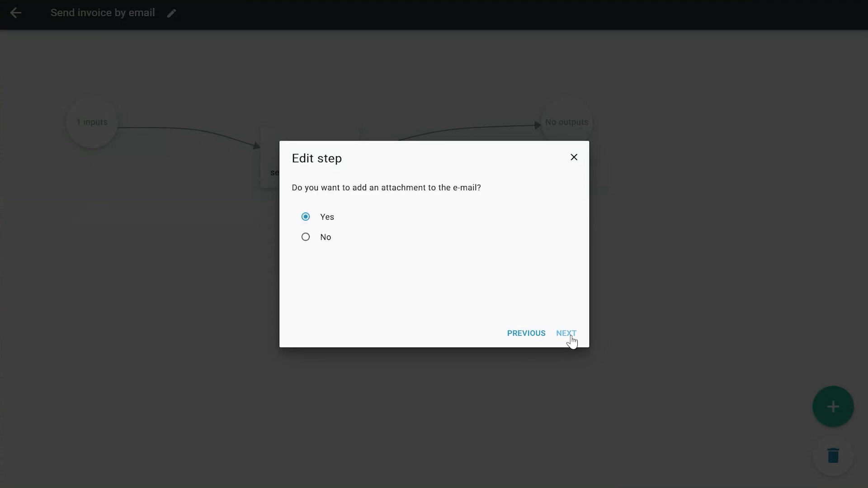
click(572, 341)
click(564, 335)
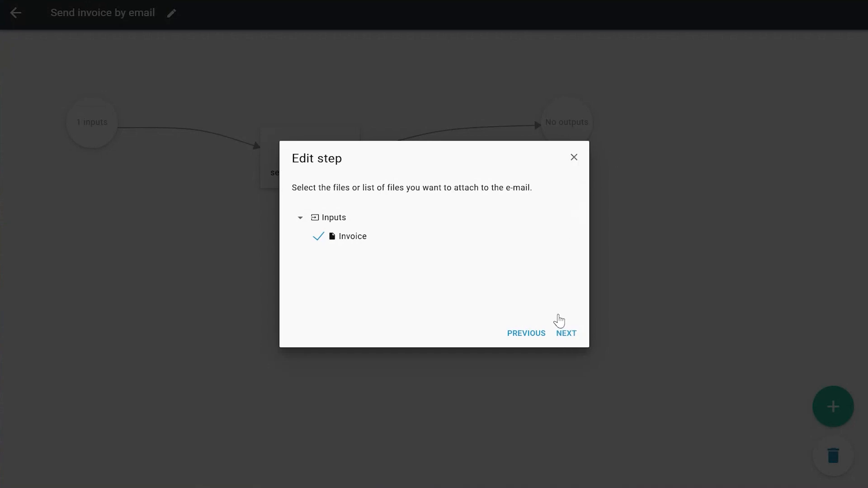
click(565, 332)
Step: Leave the Send invoice by email flow part and open the Send invoice by Zapier flow part
click(28, 22)
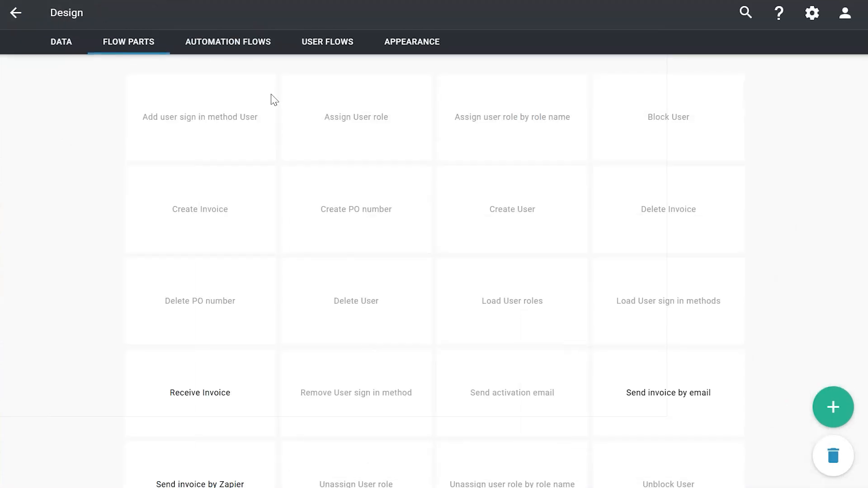
scroll(229, 259, down, 3)
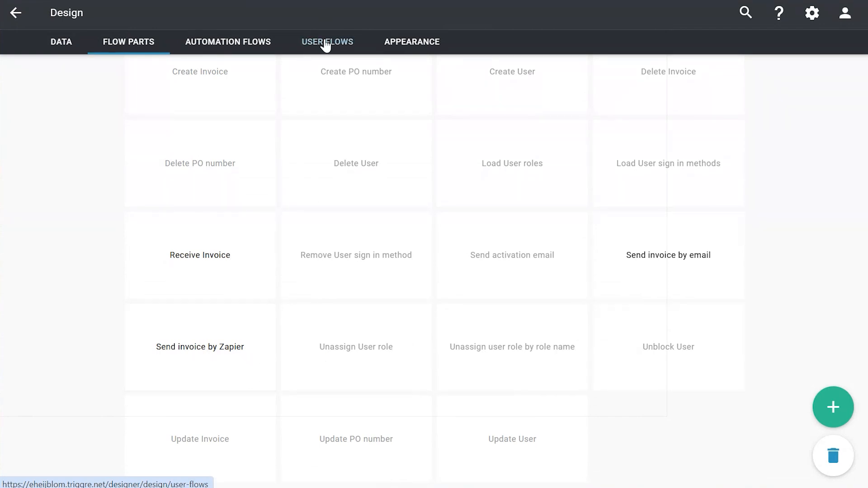
click(235, 368)
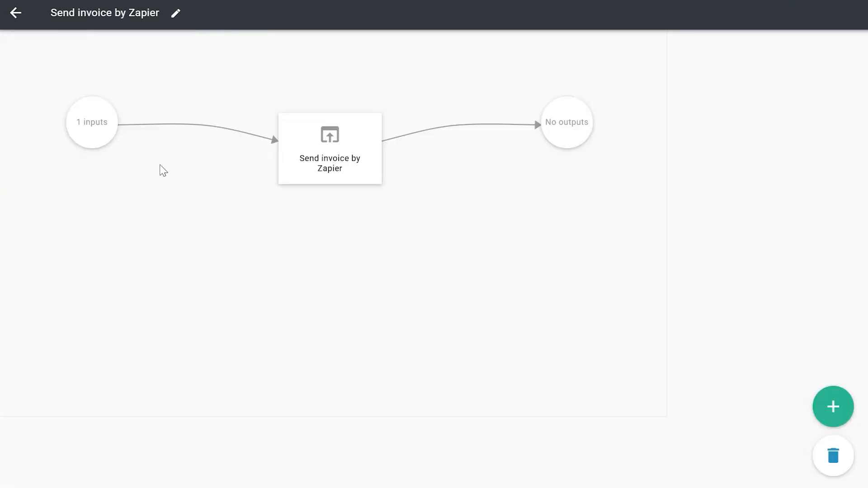
Step: Show the flow part's Invoice input and open its "Send invoice by Zapier" step for editing
drag(225, 207, 210, 202)
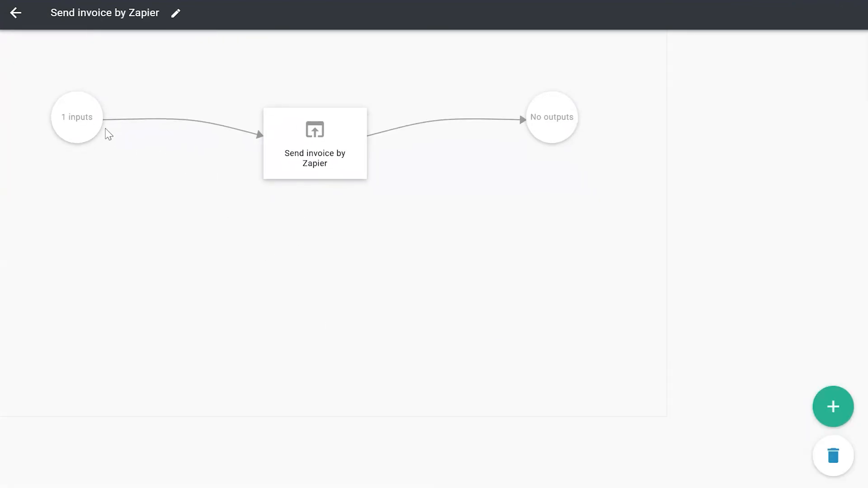
click(83, 132)
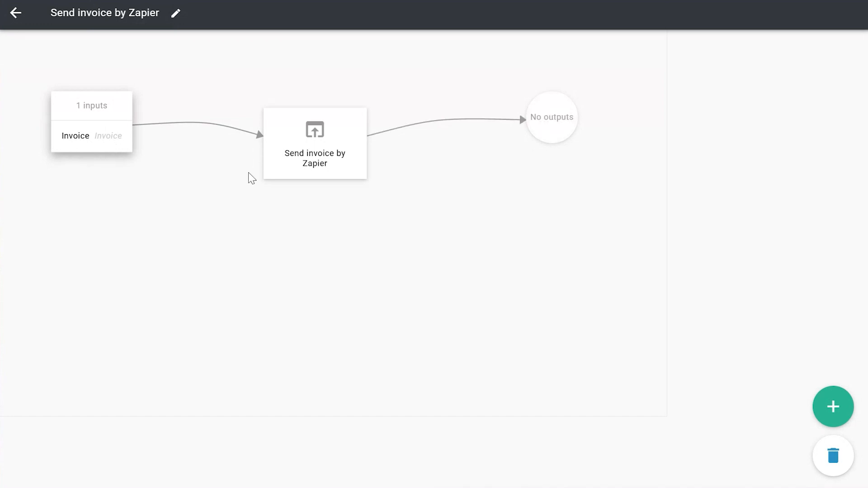
click(330, 165)
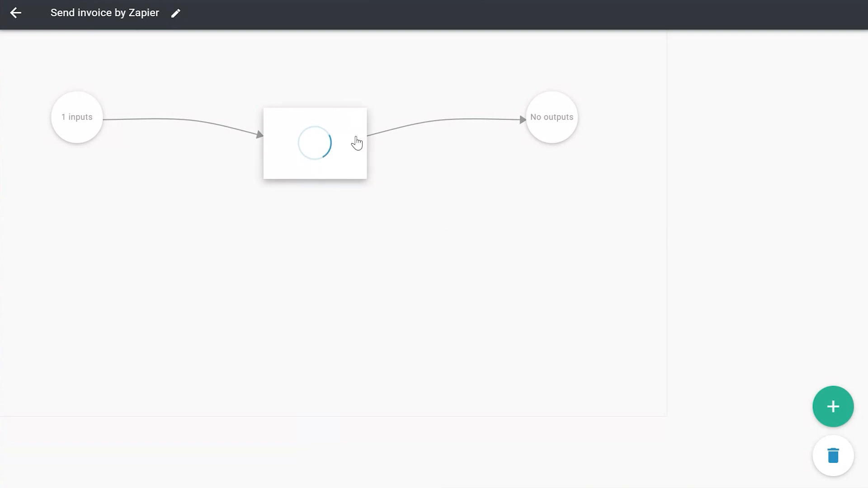
click(355, 143)
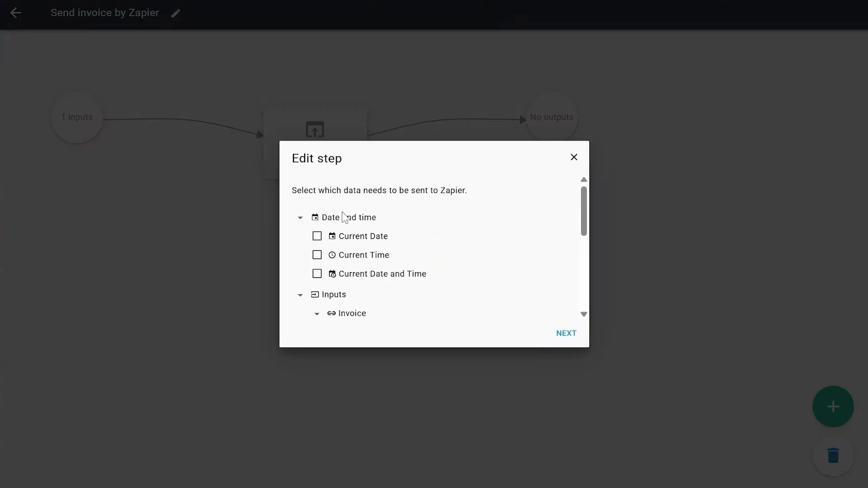
Step: Review which invoice data the step sends to Zapier and continue past the property names without renaming any
drag(584, 209, 584, 256)
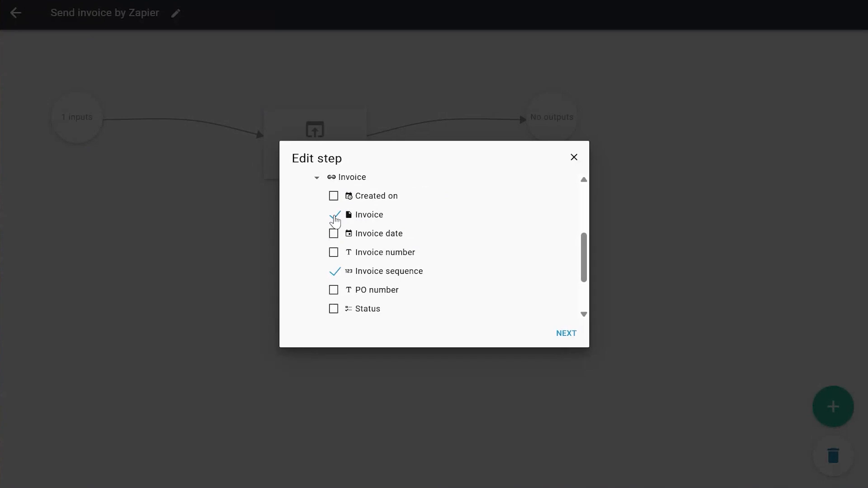
scroll(582, 250, down, 3)
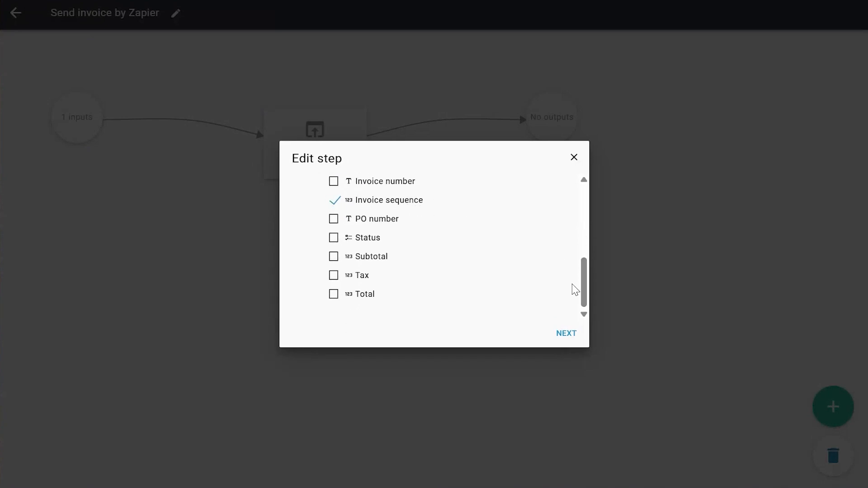
drag(585, 287, 585, 259)
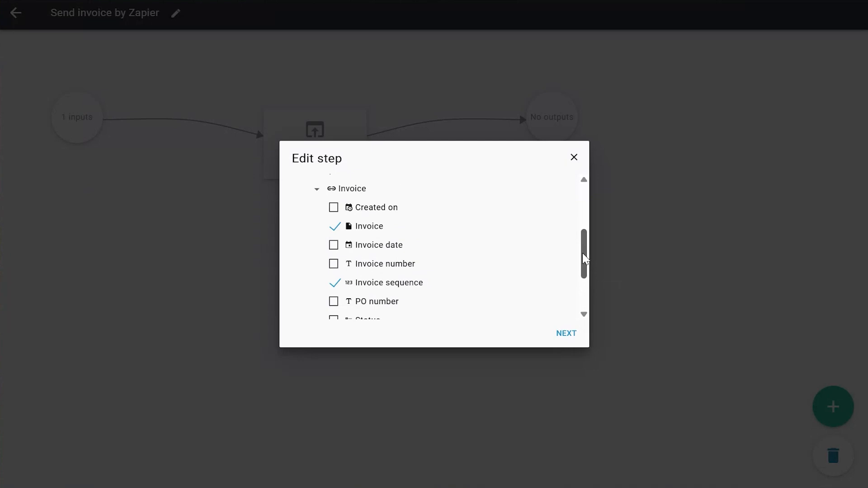
click(571, 341)
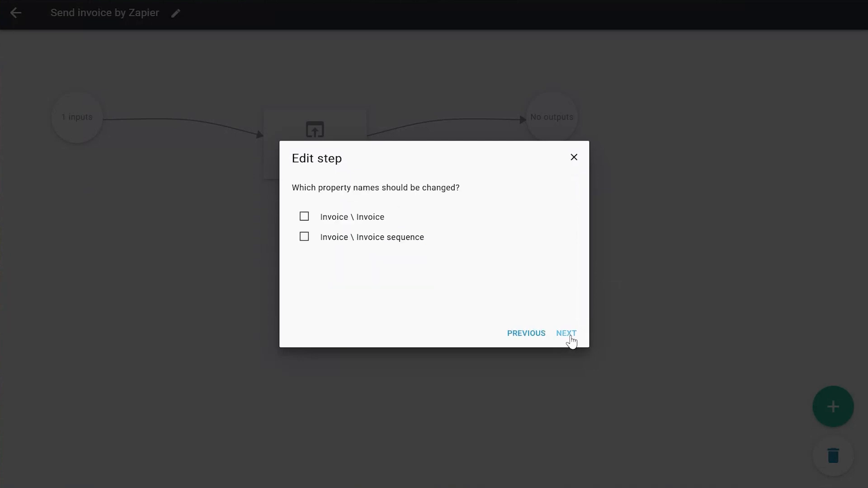
click(567, 334)
click(566, 333)
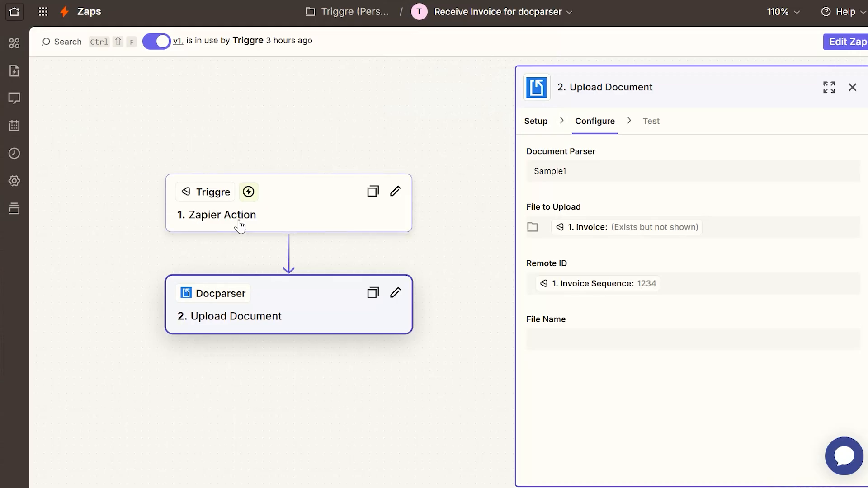
Step: In Zapier's Receive Invoice for docparser Zap, examine the Zapier Action trigger's configuration and the Docparser Upload Document step's Remote ID mapping
click(214, 220)
mouse_move(540, 172)
mouse_down()
mouse_move(593, 173)
mouse_move(551, 171)
mouse_up()
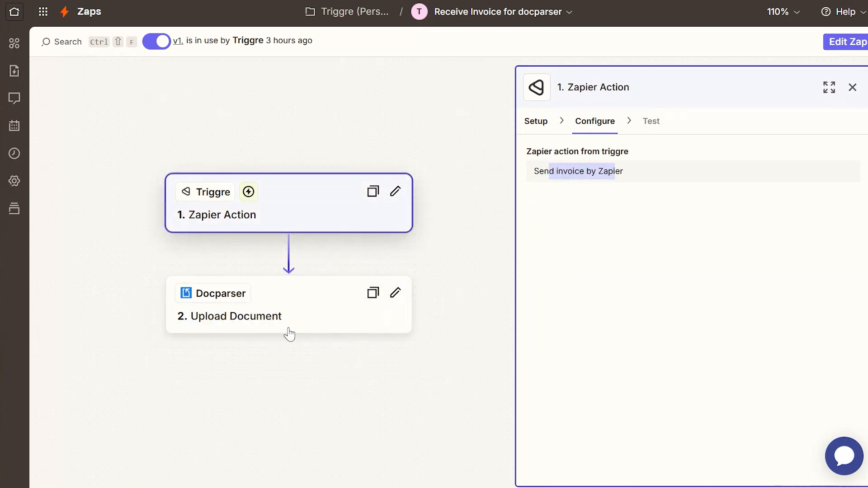
click(244, 322)
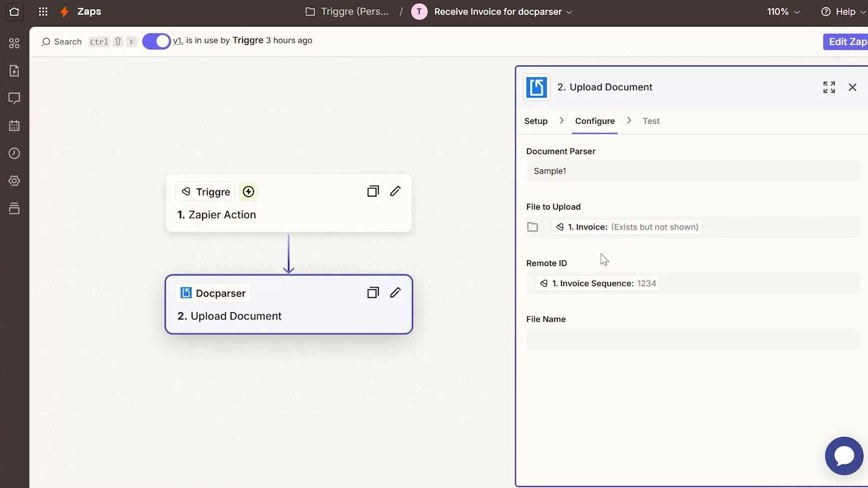
drag(568, 264, 534, 264)
click(576, 264)
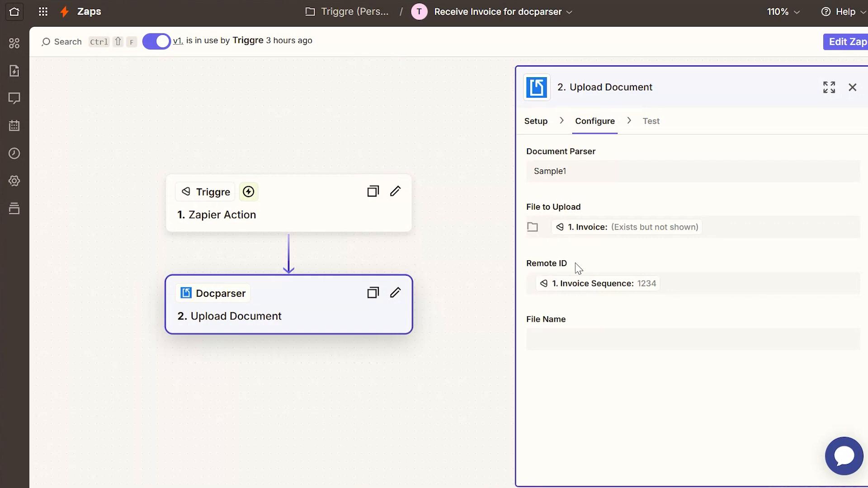